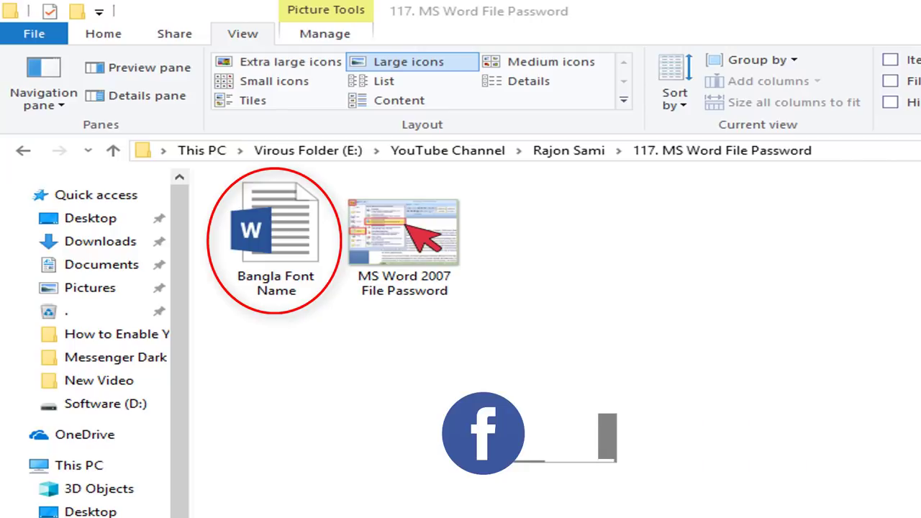
Step: Open the Bangla Font Name document from File Explorer in Word
left_click(295, 246)
double_click(295, 246)
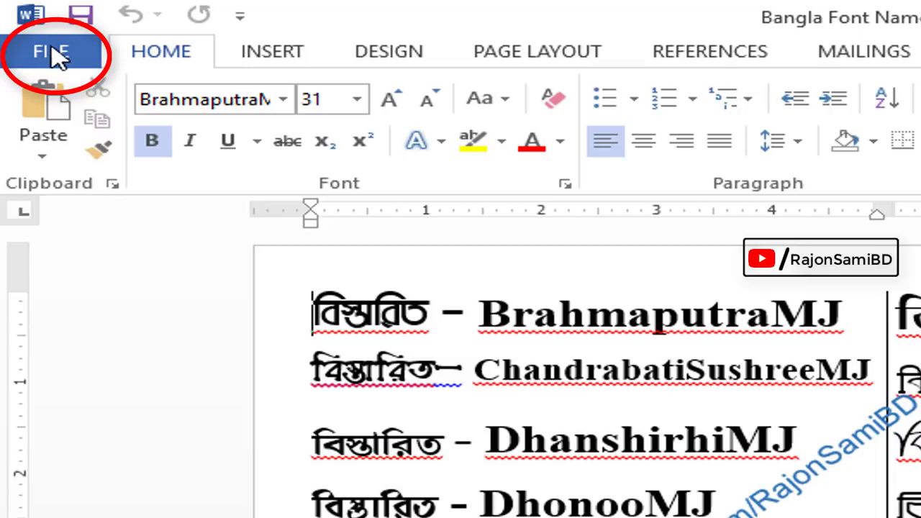
Step: Show the Protect Document options on the Info page for Bangla Font Name
left_click(57, 56)
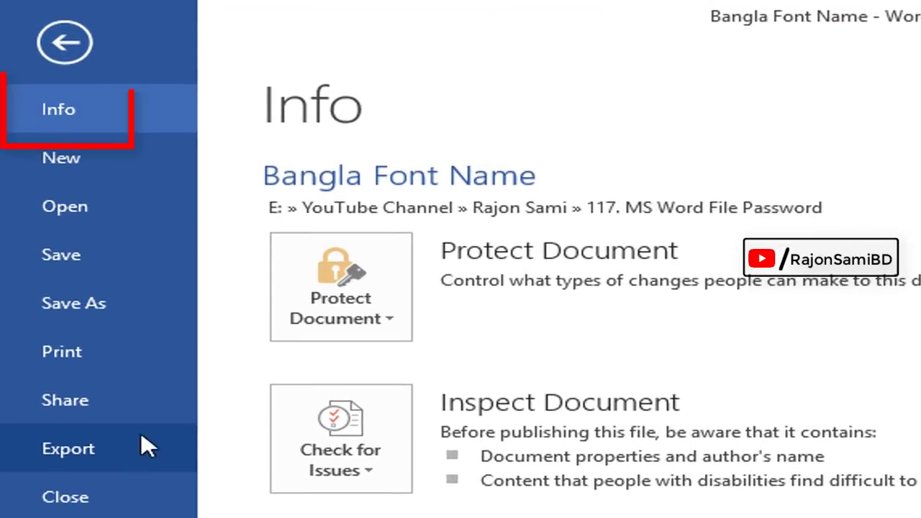
left_click(108, 160)
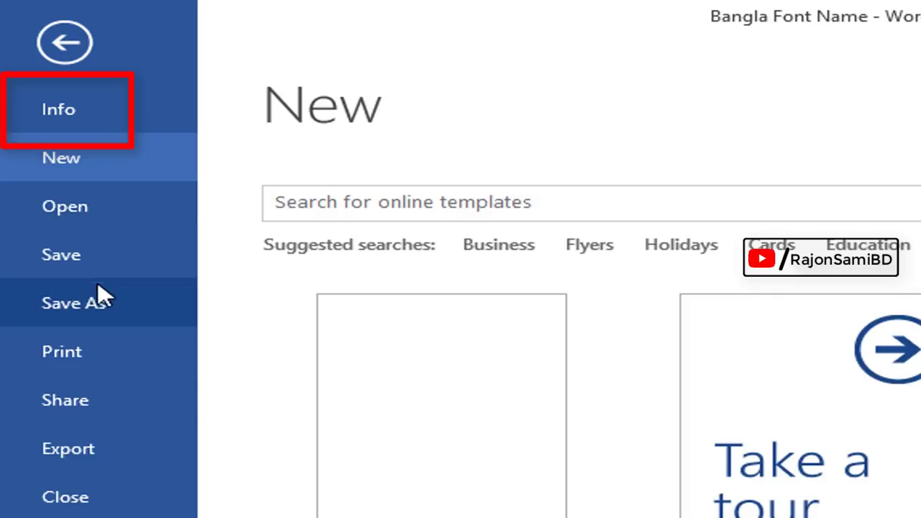
left_click(78, 123)
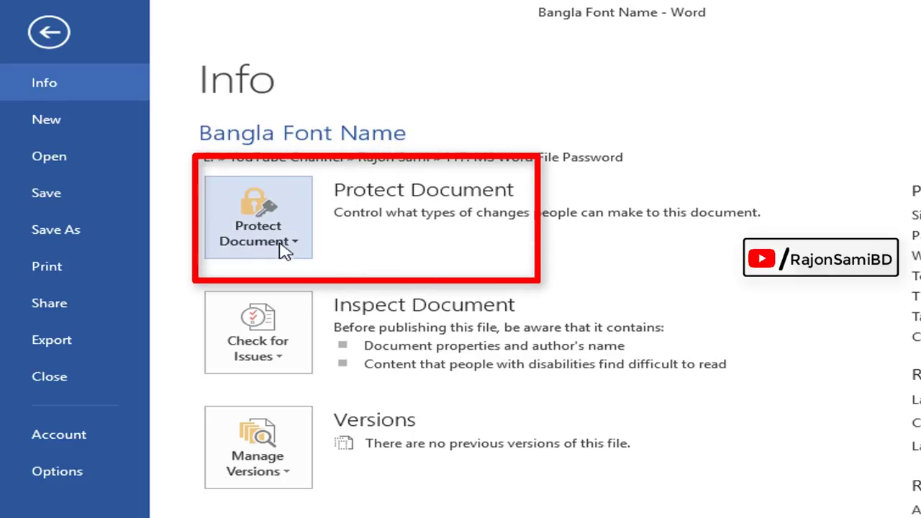
left_click(264, 223)
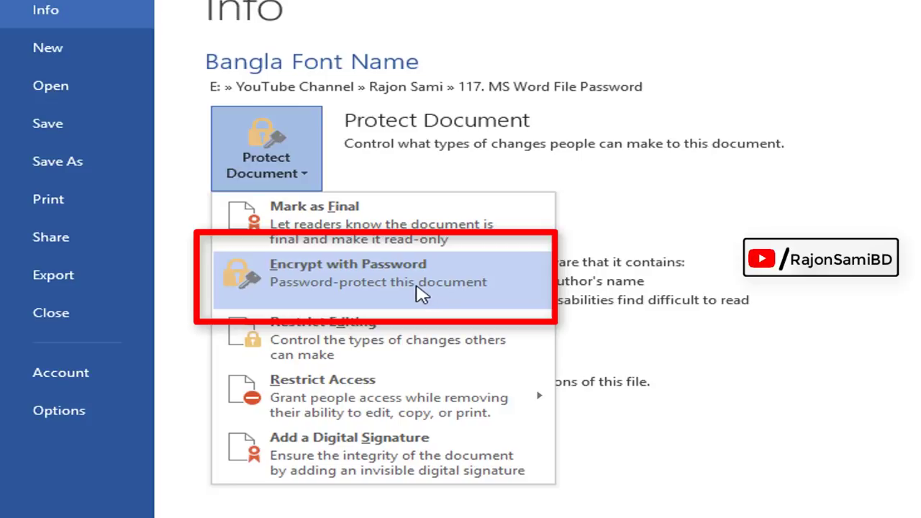
Step: Encrypt Bangla Font Name with a password, entering it and confirming it
left_click(414, 292)
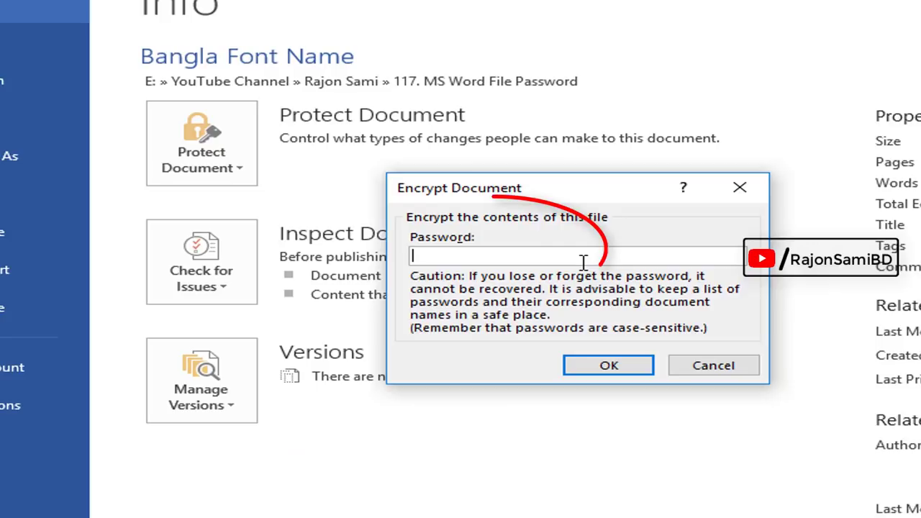
type("12345")
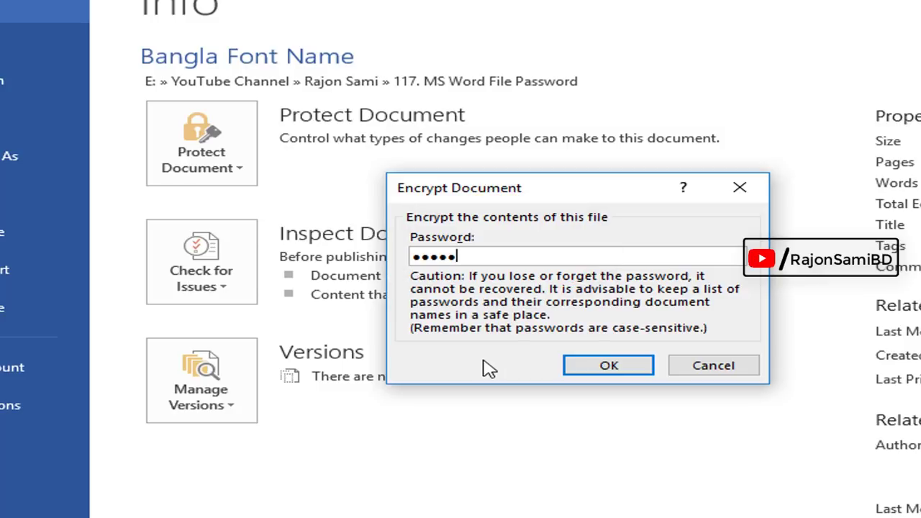
left_click(587, 366)
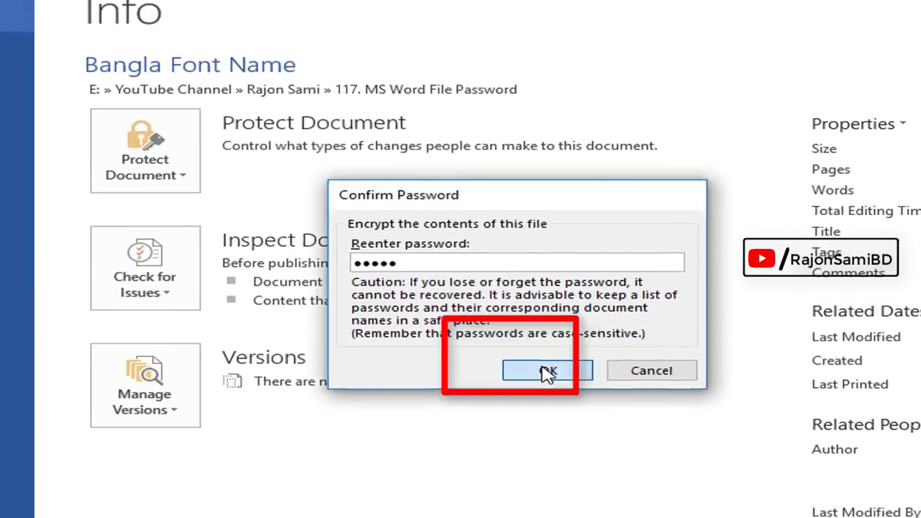
left_click(511, 350)
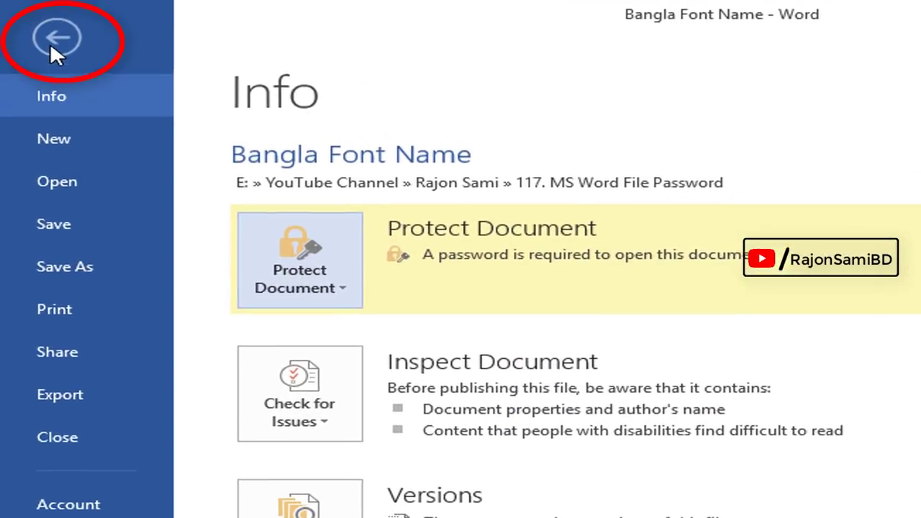
Step: Save the password-protected Bangla Font Name document
left_click(50, 43)
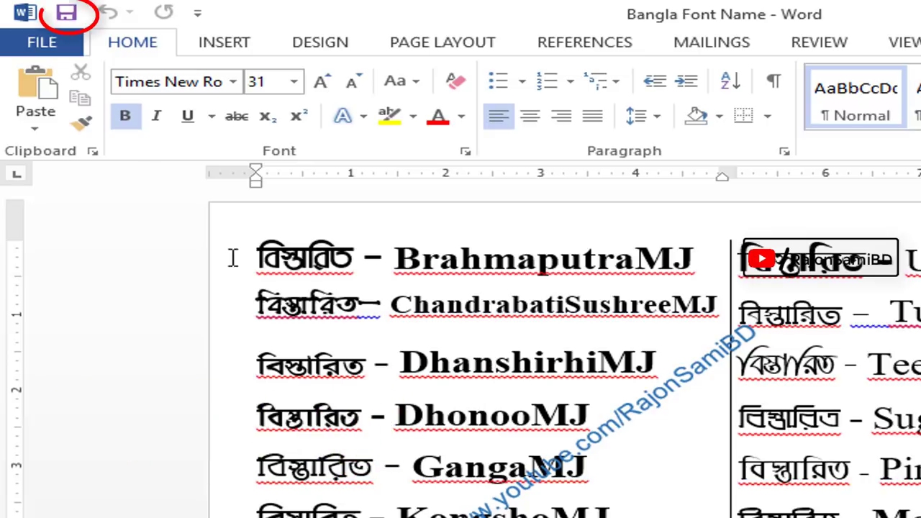
left_click(66, 13)
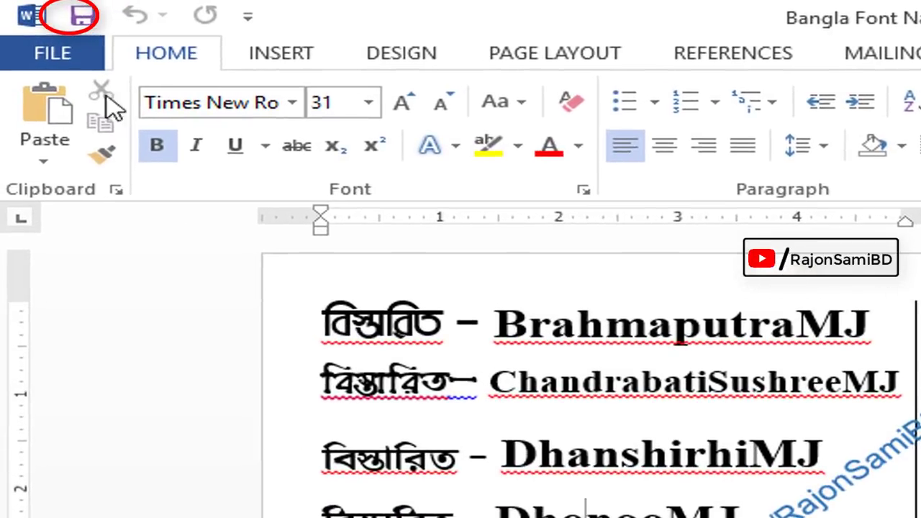
left_click(79, 58)
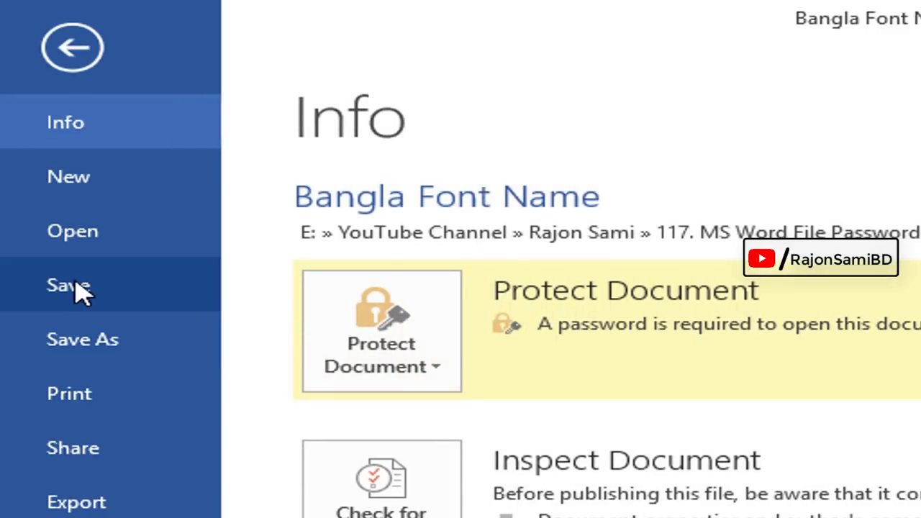
left_click(79, 290)
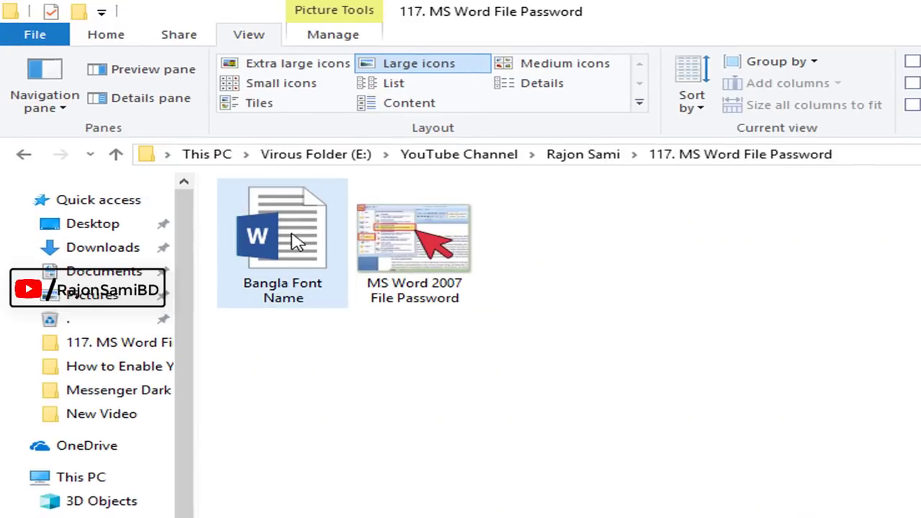
Step: Reopen Bangla Font Name from File Explorer and submit its password
right_click(294, 234)
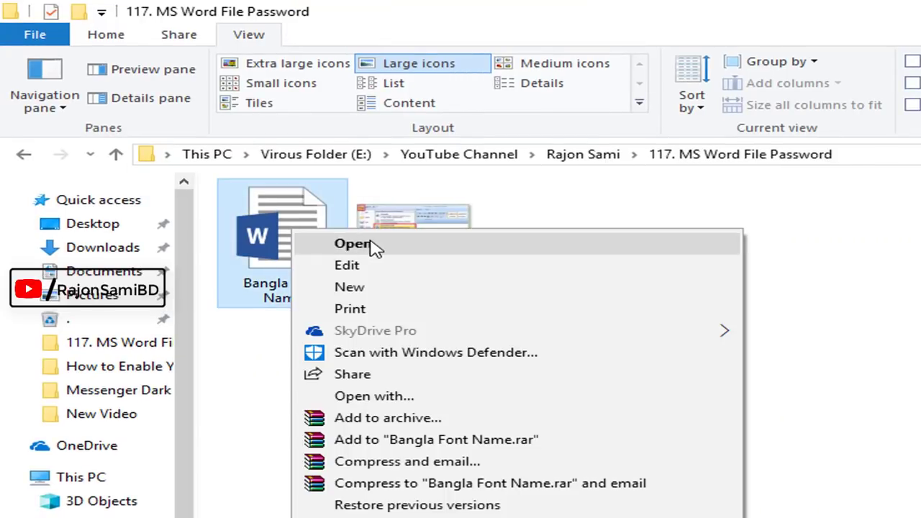
left_click(352, 244)
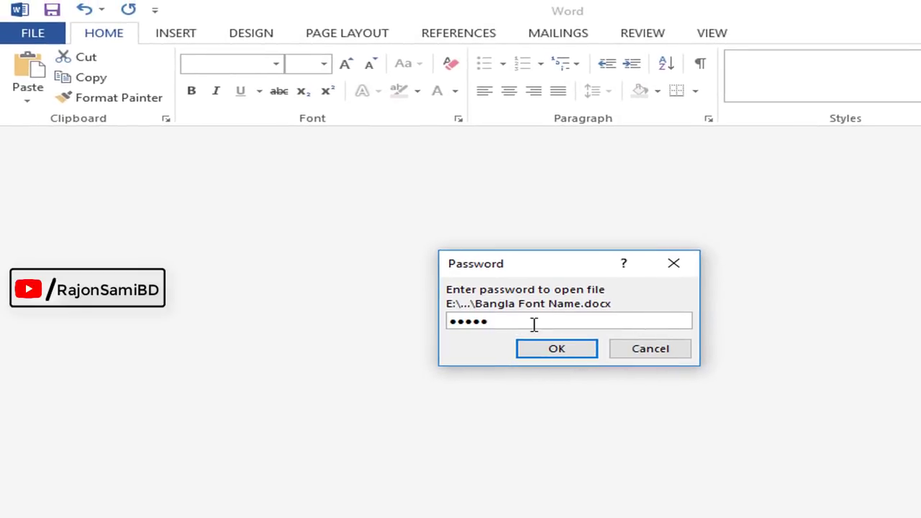
left_click(538, 360)
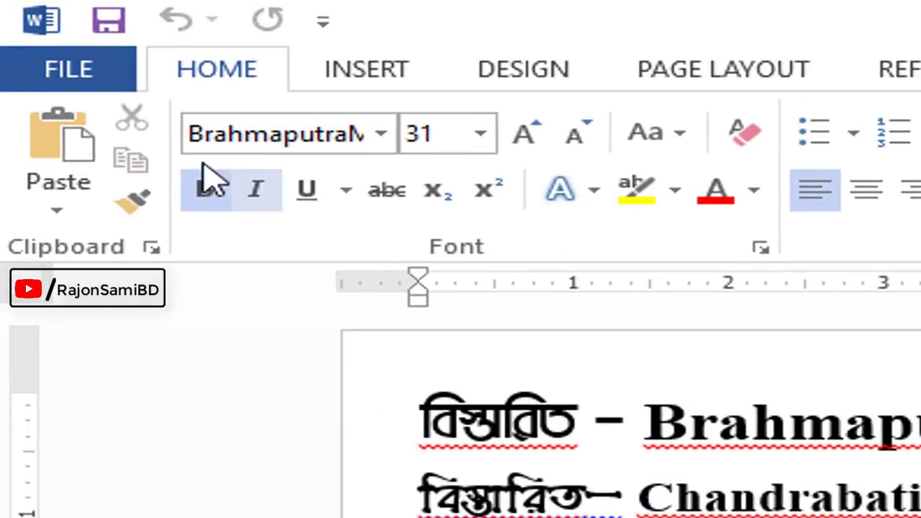
Step: Clear the Encrypt with Password entry so Bangla Font Name opens without a password
left_click(71, 72)
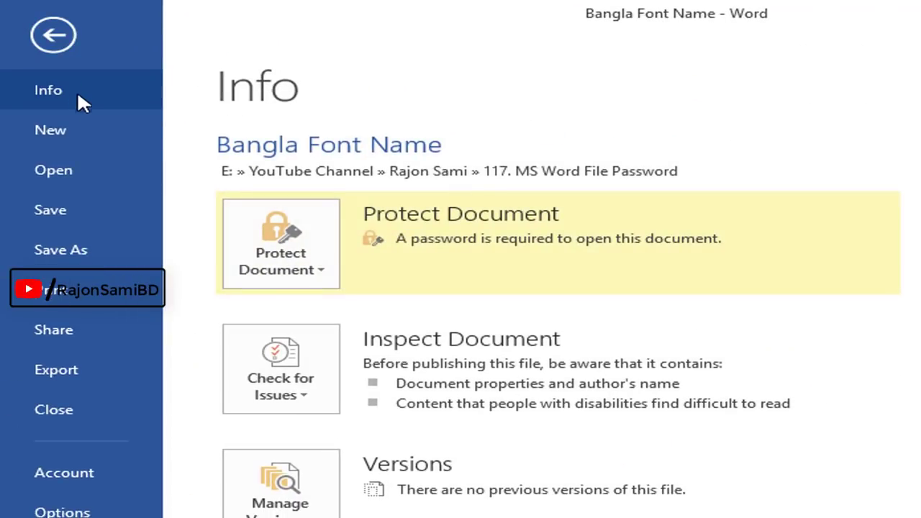
left_click(288, 231)
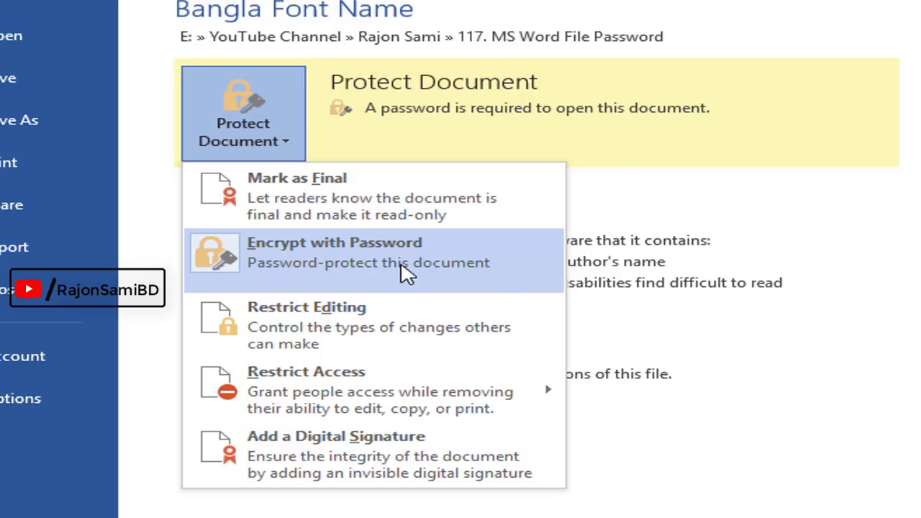
left_click(407, 272)
type("12345")
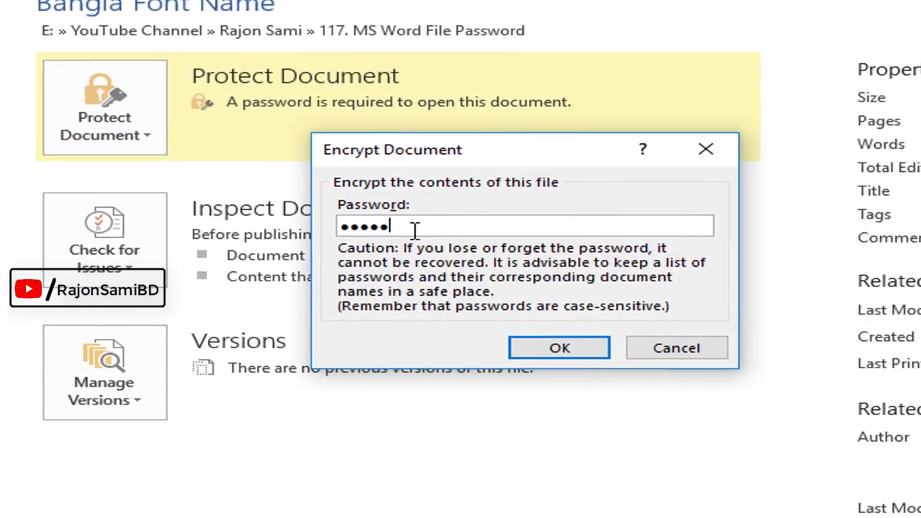
double_click(415, 229)
left_click(421, 225)
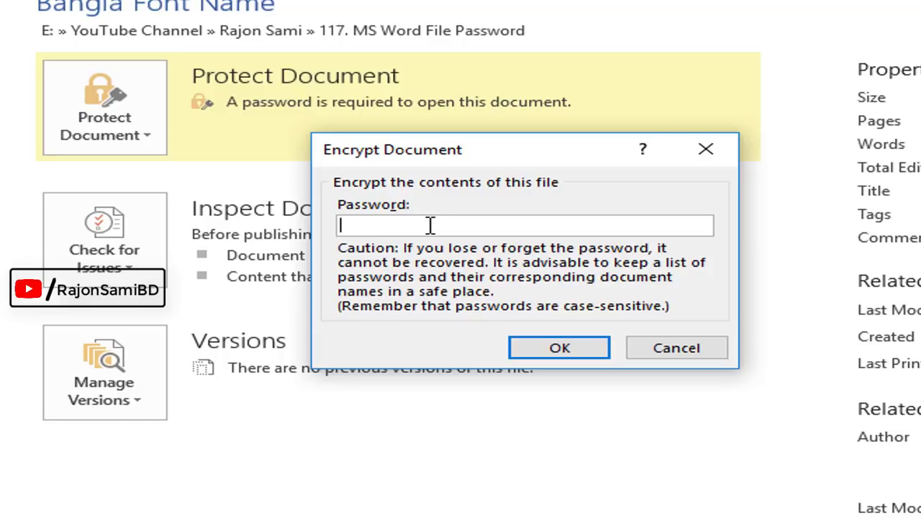
left_click(554, 350)
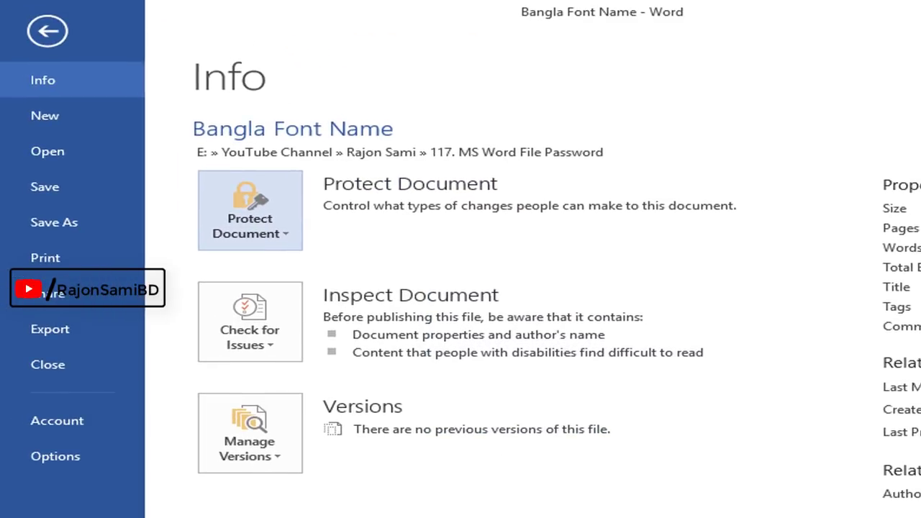
left_click(43, 33)
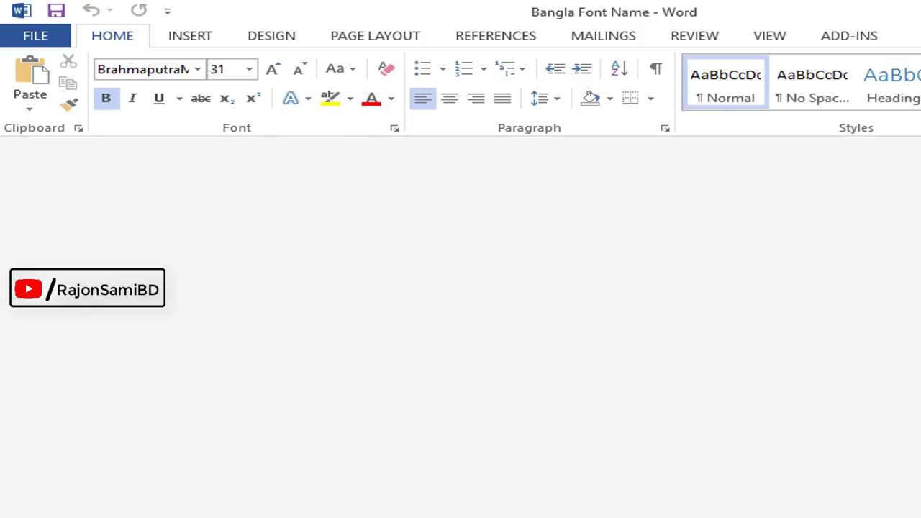
Step: Open the Bangla Font Name document again from File Explorer
double_click(302, 244)
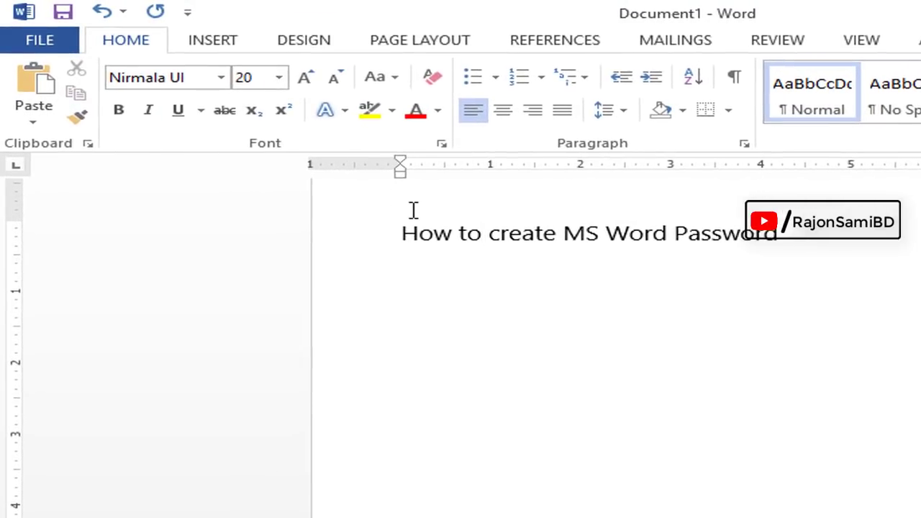
Step: Open Save As on the recent folder 117. MS Word File Password
left_click(44, 32)
left_click(116, 252)
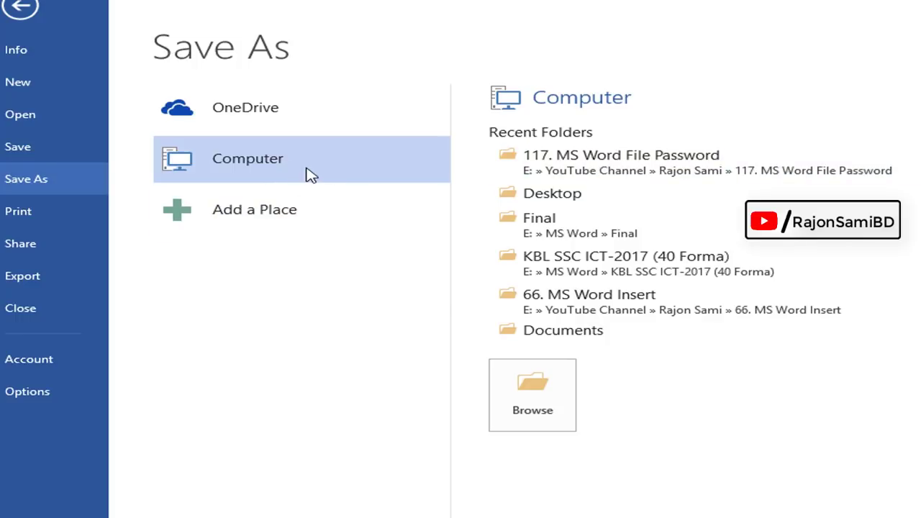
left_click(553, 391)
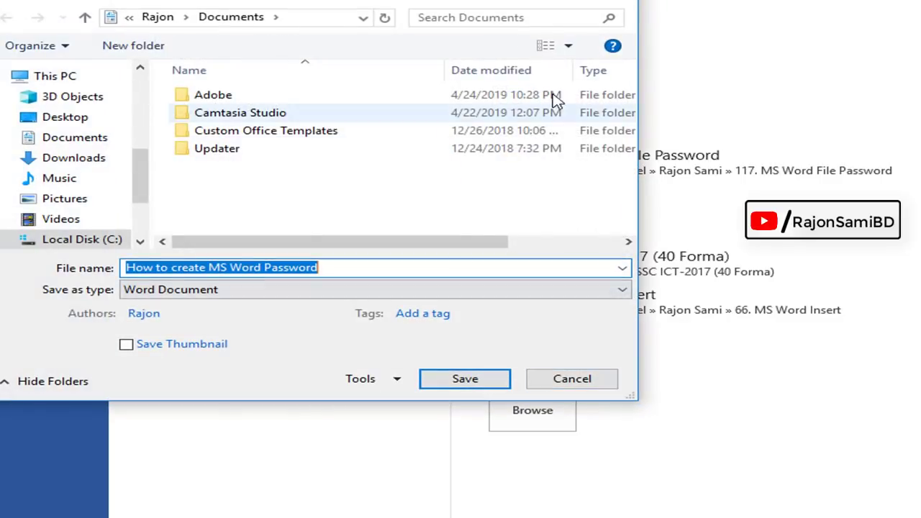
left_click(623, 1)
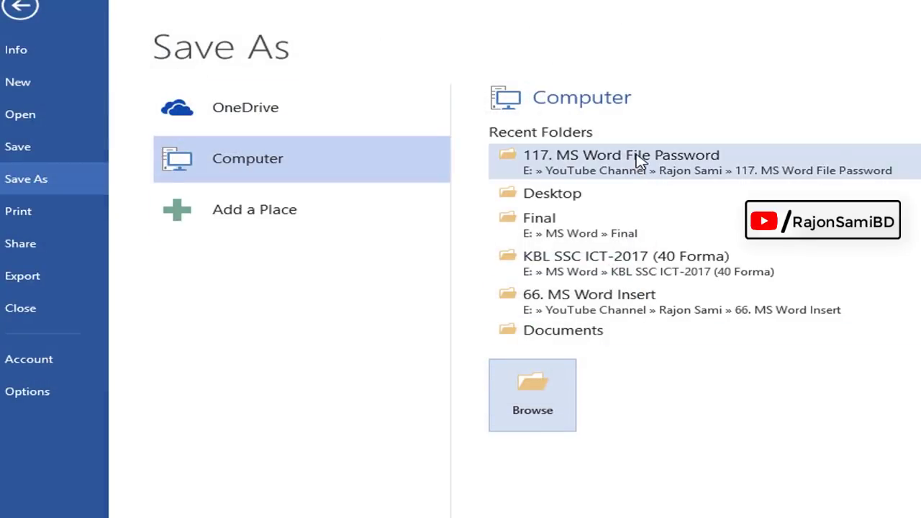
left_click(638, 162)
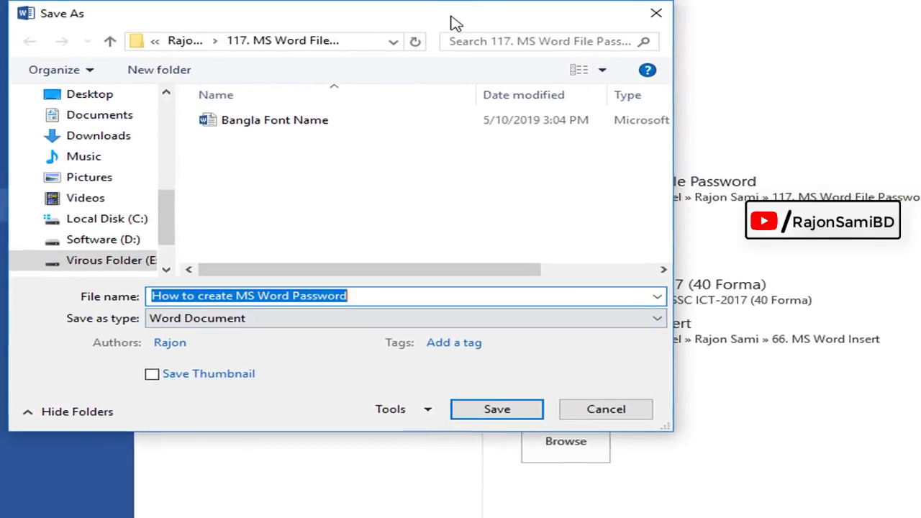
Step: Replace the file name with 'Password 2'
left_click(459, 290)
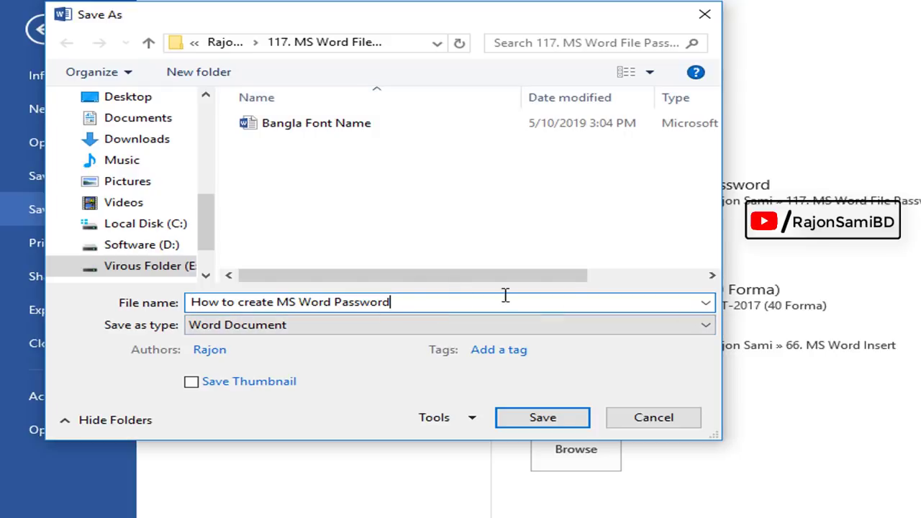
left_click_drag(390, 303, 13, 324)
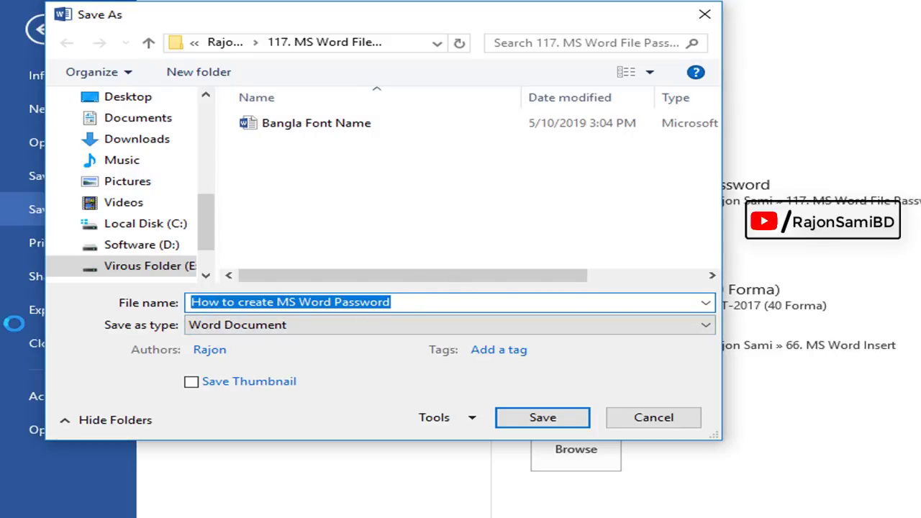
key("BackSpace")
type("Password 2")
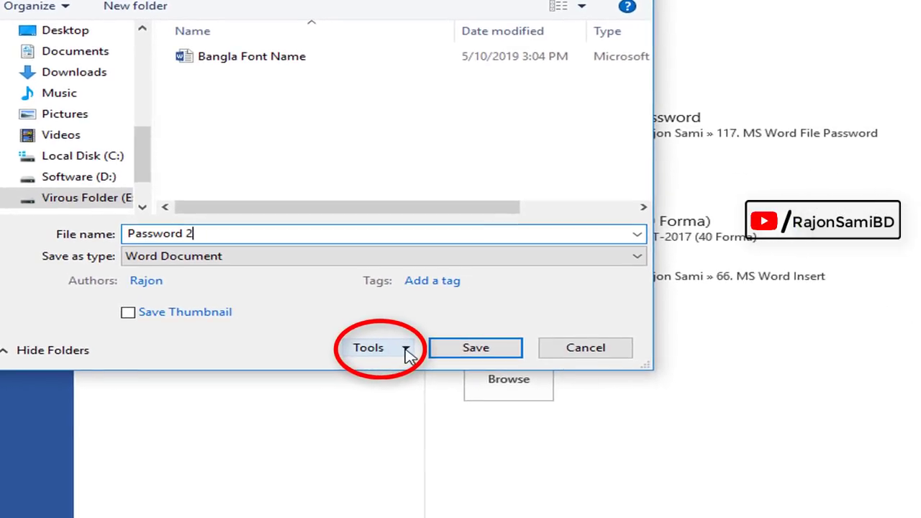
Step: Set and confirm an open password and a modify password in General Options
left_click(505, 467)
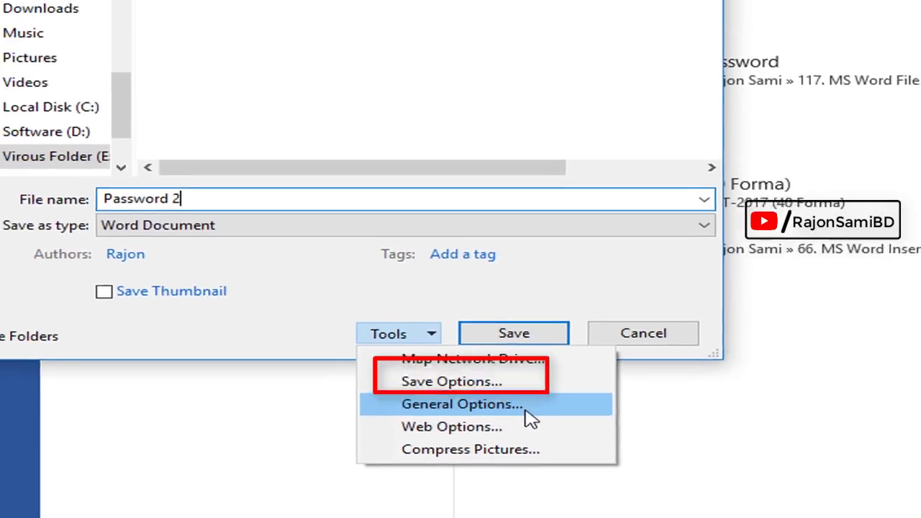
left_click(533, 387)
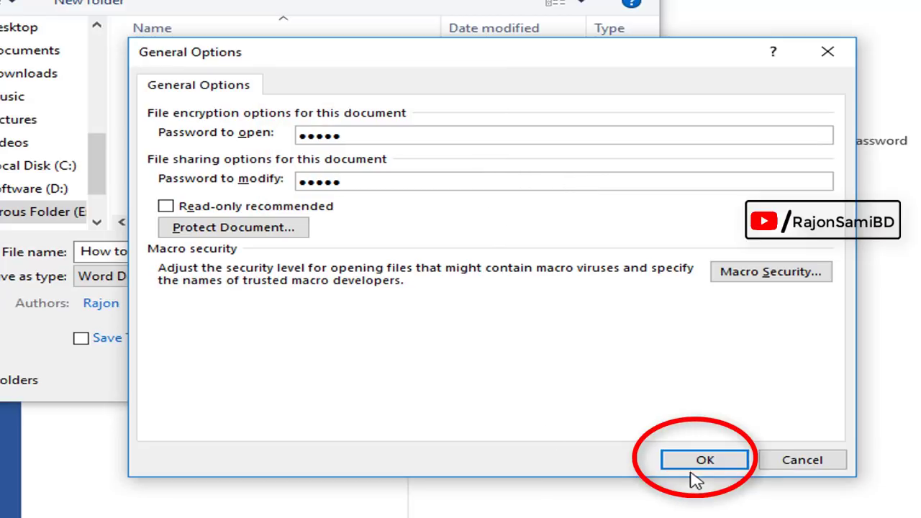
left_click(690, 464)
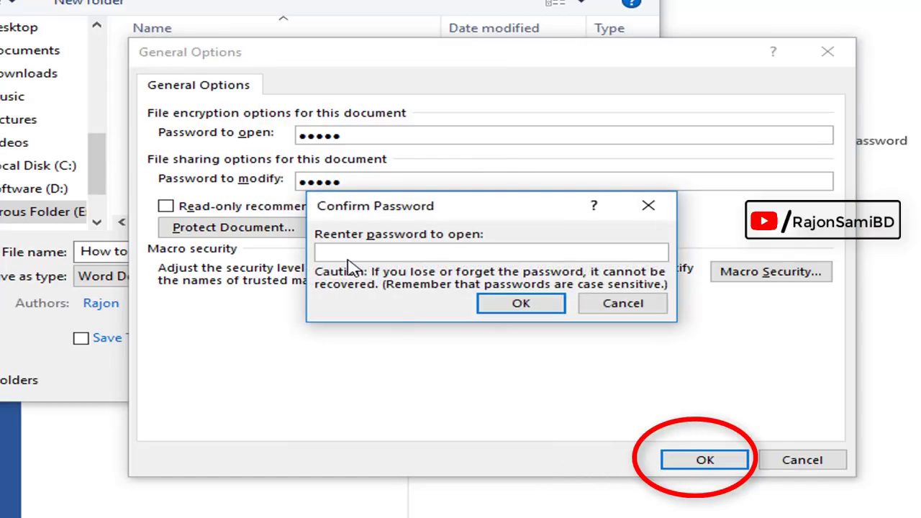
type("123")
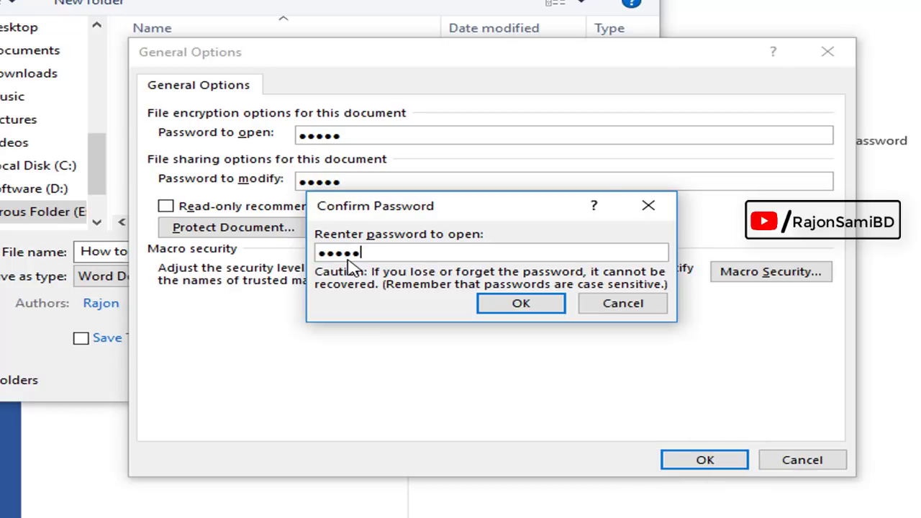
type("45")
left_click(514, 304)
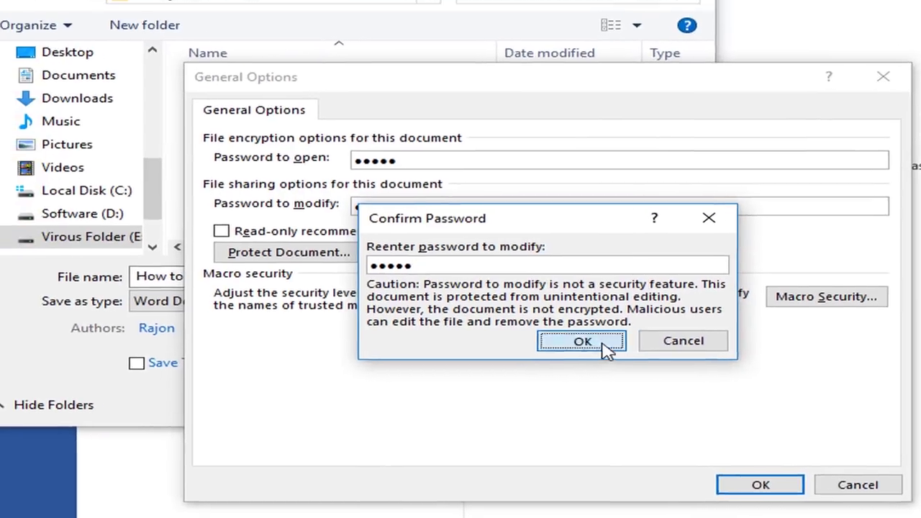
left_click(561, 320)
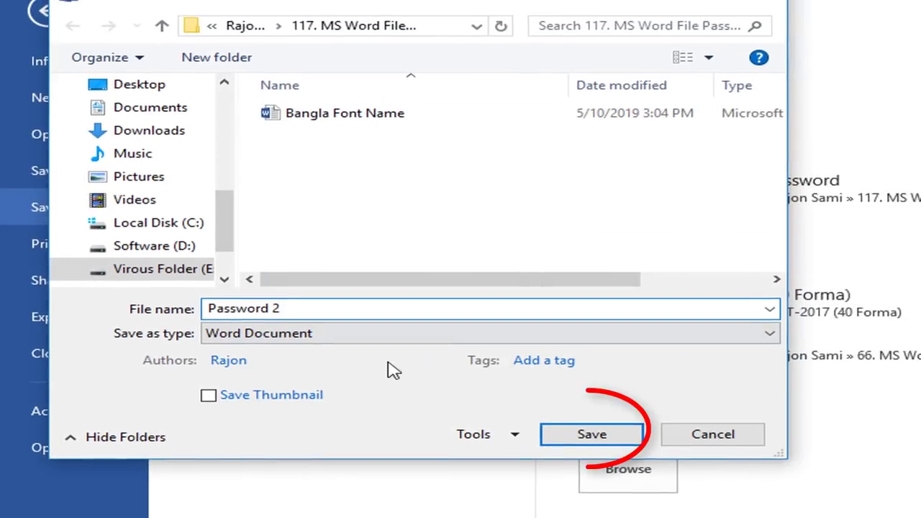
Step: Save Password 2, then reopen it from File Explorer to reach its password prompt
left_click(593, 436)
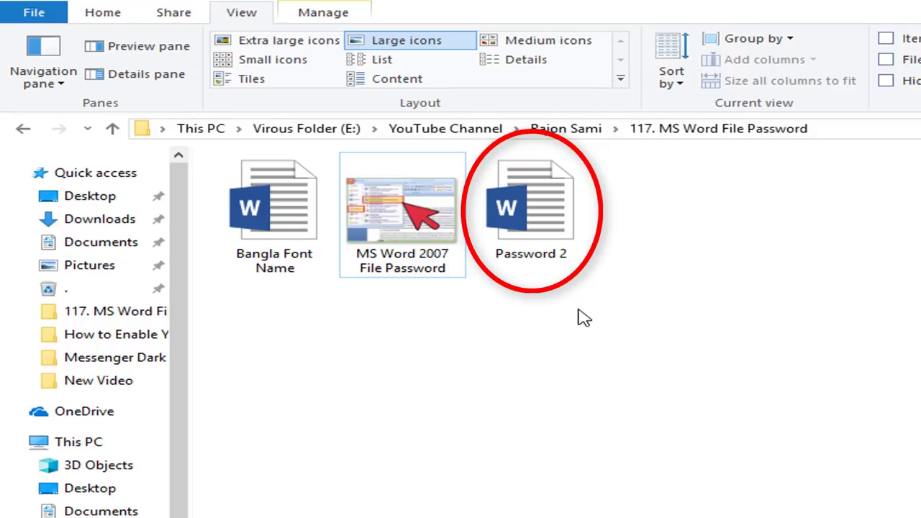
right_click(538, 223)
left_click(587, 220)
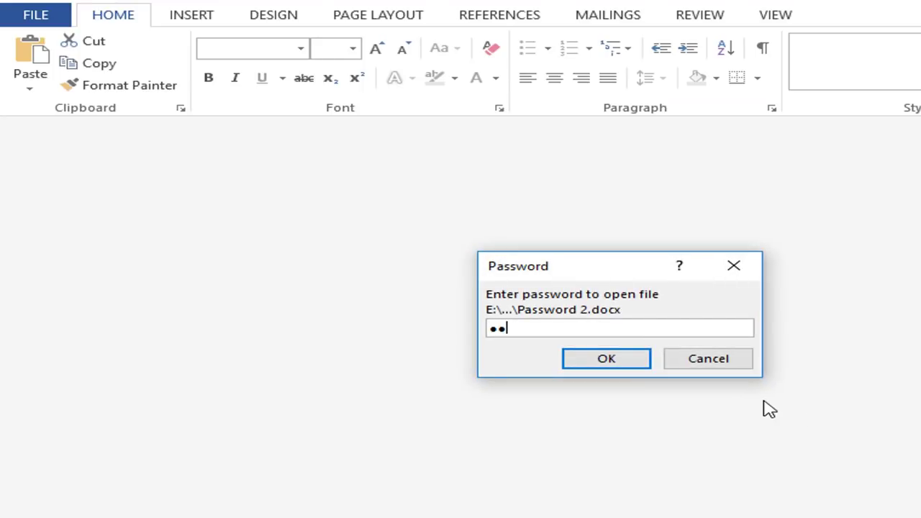
Step: Enter the open password and then the modify password so Password 2 opens showing its line
left_click(618, 364)
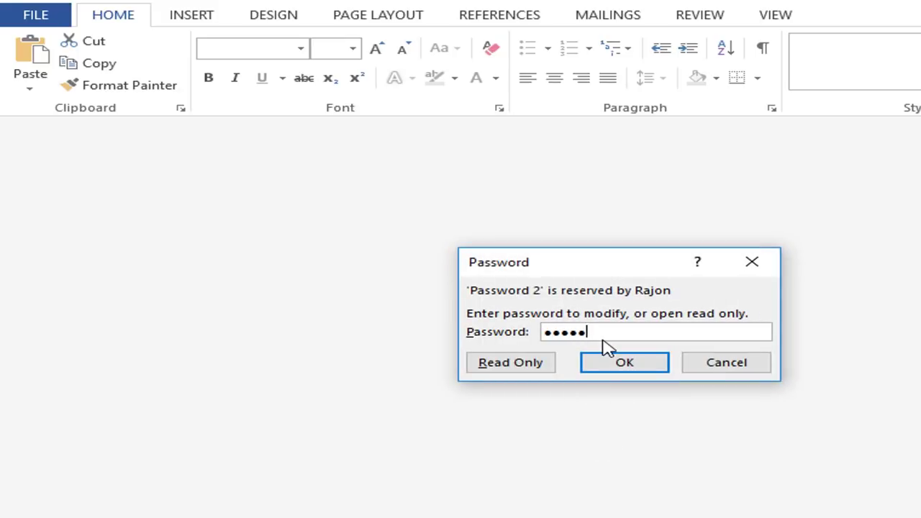
left_click(637, 362)
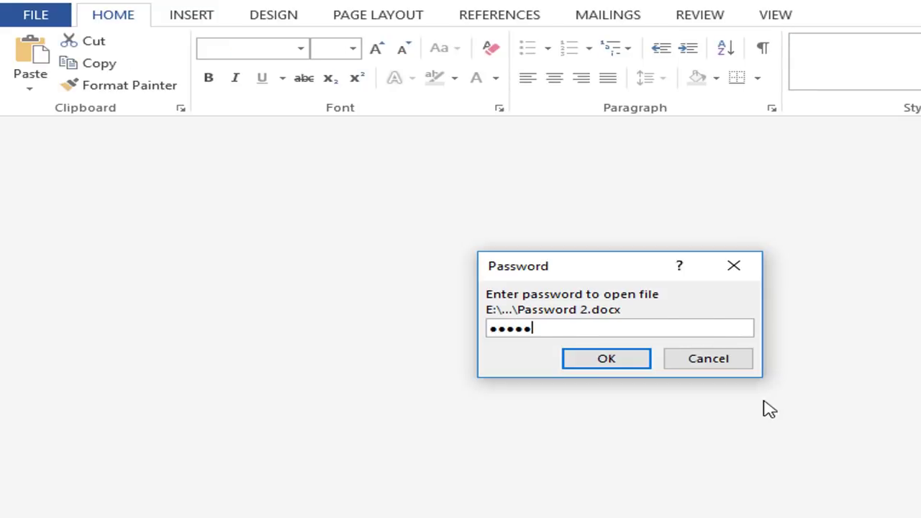
left_click(615, 367)
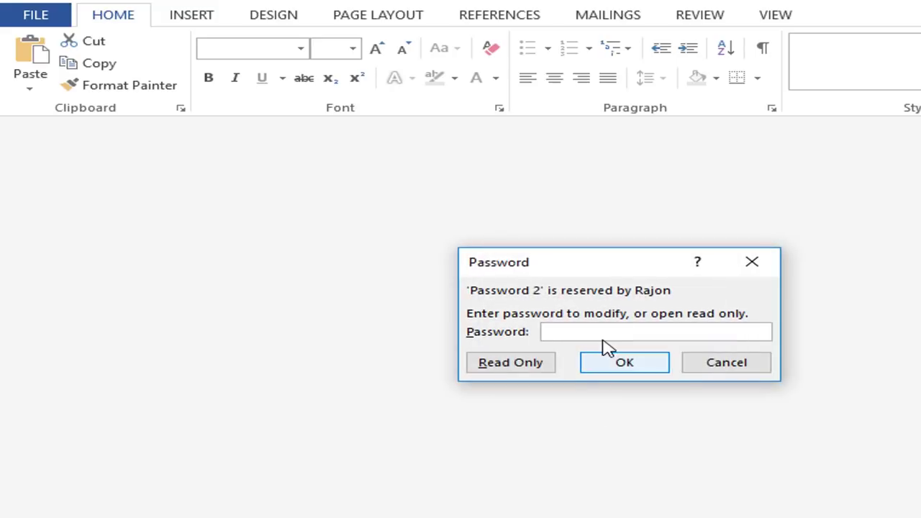
type("12")
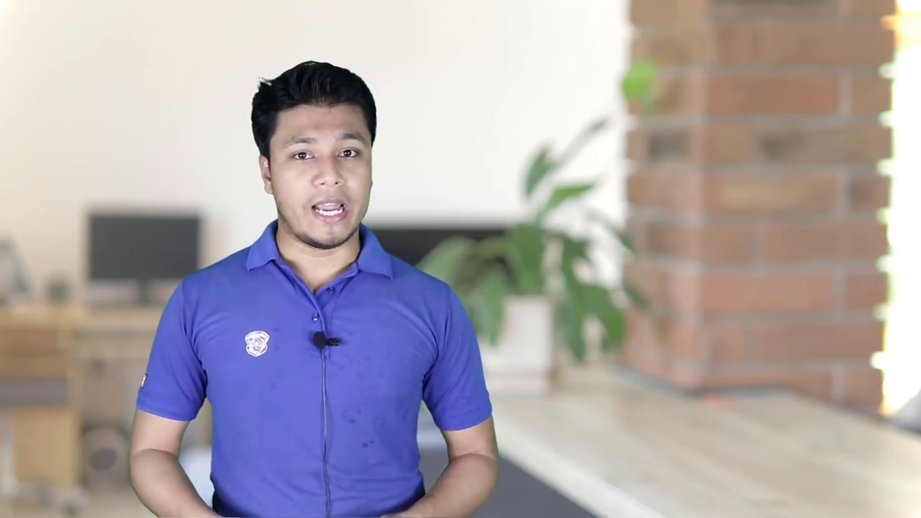